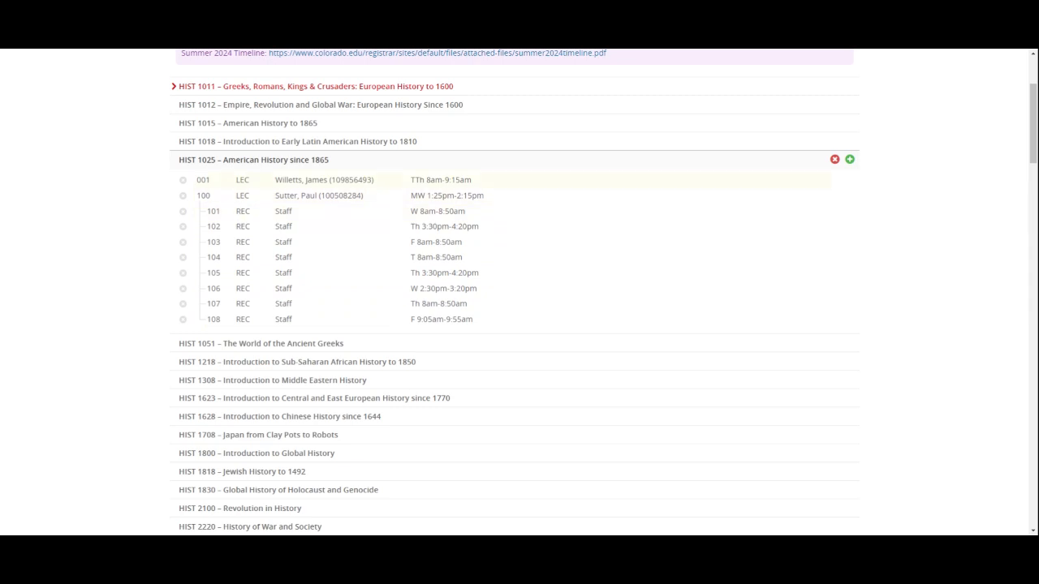
# Step: Start a new section of HIST 1025, switch the form to User View, and set the section number to 200
pyautogui.click(850, 160)
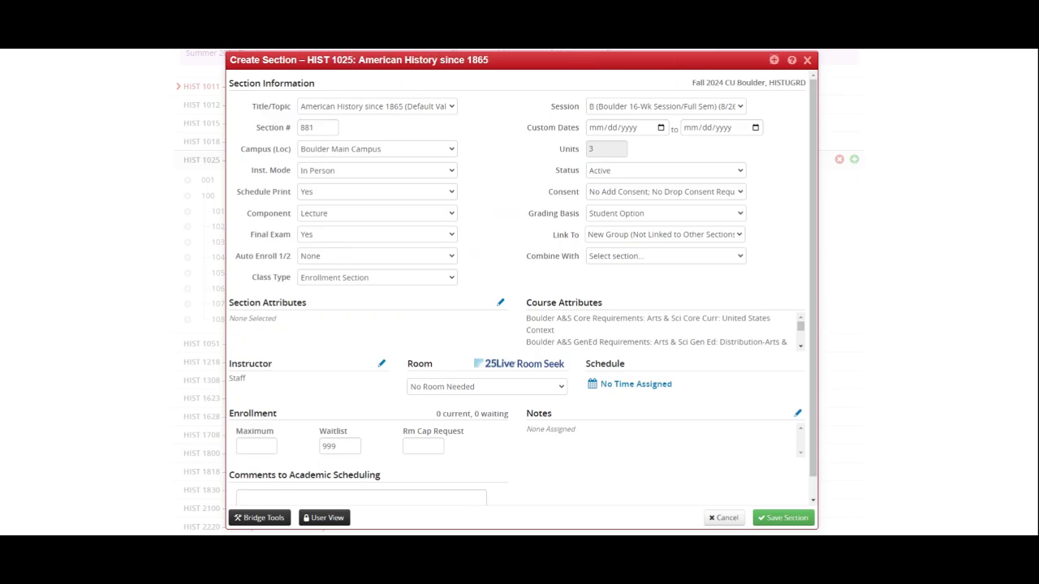
pyautogui.click(323, 518)
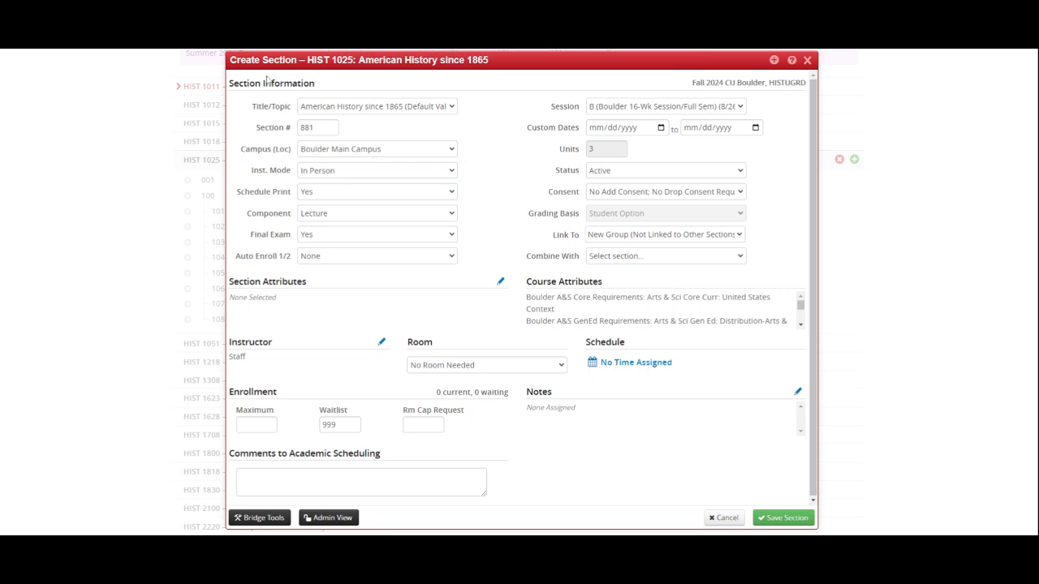
pyautogui.moveTo(319, 129); pyautogui.dragTo(250, 132)
pyautogui.write('200')
pyautogui.moveTo(324, 60); pyautogui.dragTo(339, 62)
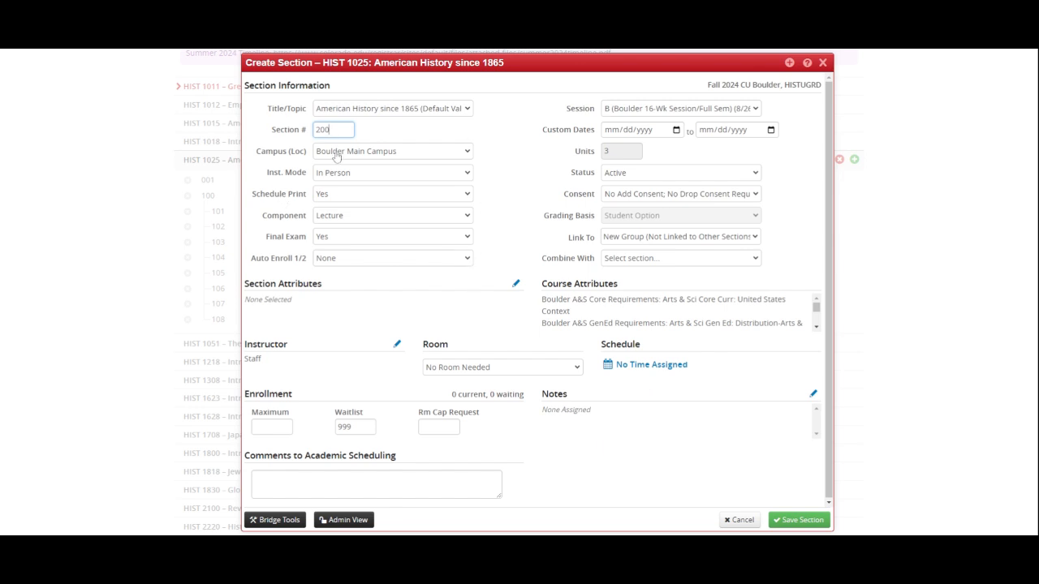
pyautogui.click(334, 216)
pyautogui.click(348, 246)
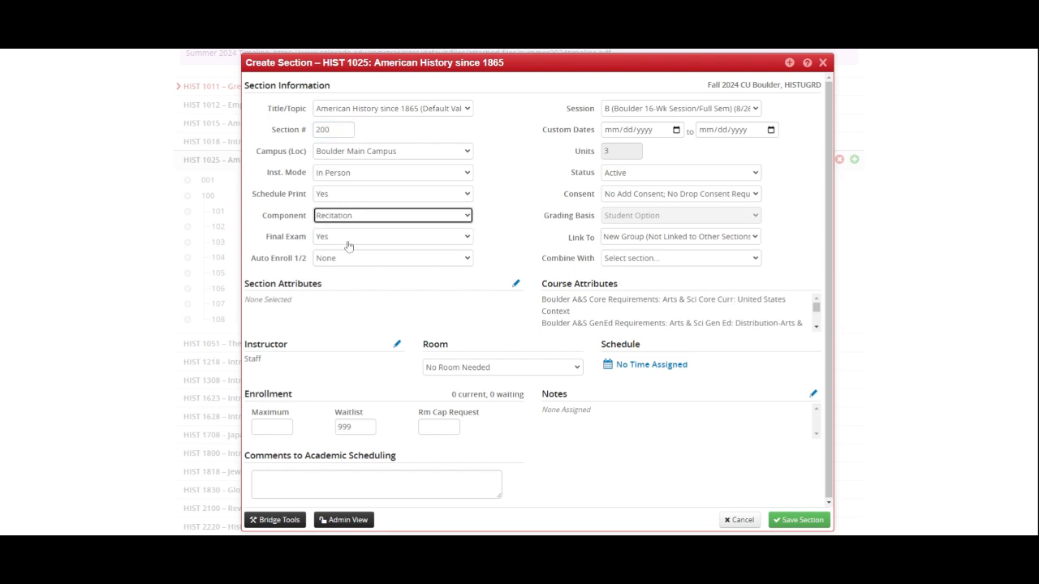
pyautogui.click(350, 219)
pyautogui.click(347, 236)
pyautogui.click(345, 218)
pyautogui.click(348, 231)
pyautogui.click(348, 219)
pyautogui.click(347, 237)
# Step: Set section 200's room to See DEPT (999) and schedule it on Monday from 10:10am to 11am
pyautogui.click(522, 372)
pyautogui.scroll(-2, 495, 511)
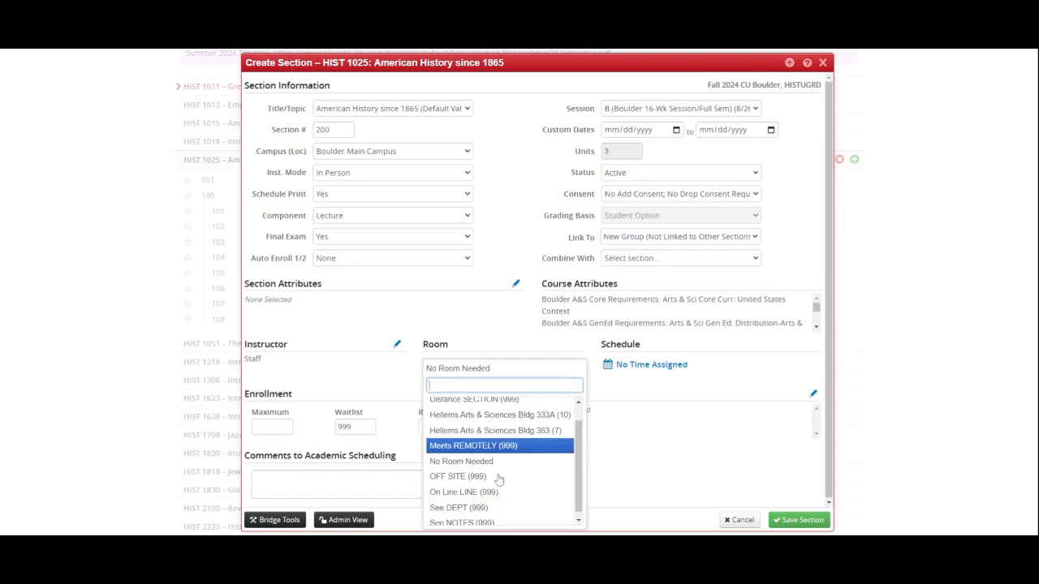
pyautogui.click(487, 502)
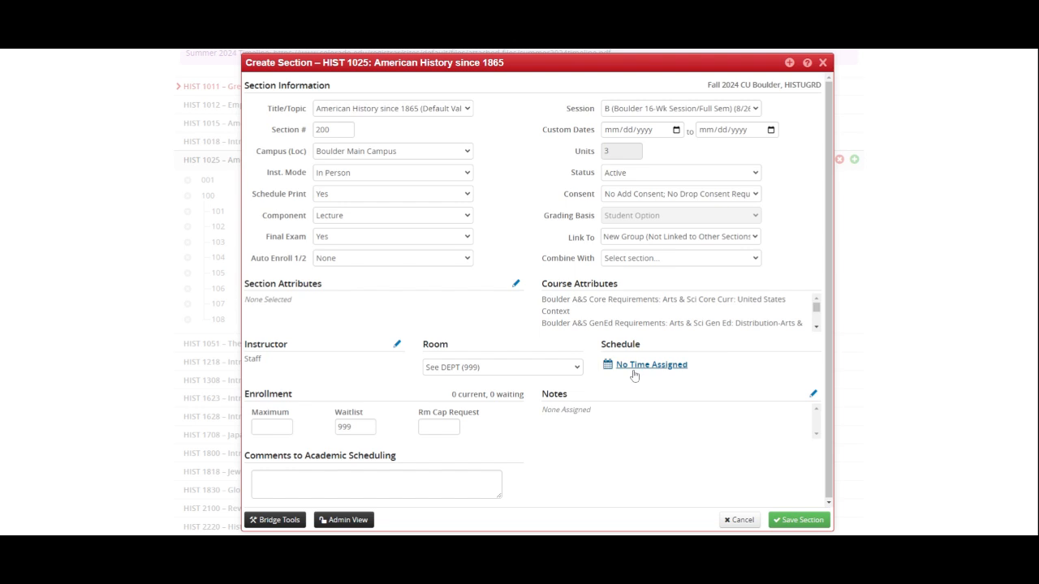
pyautogui.click(633, 370)
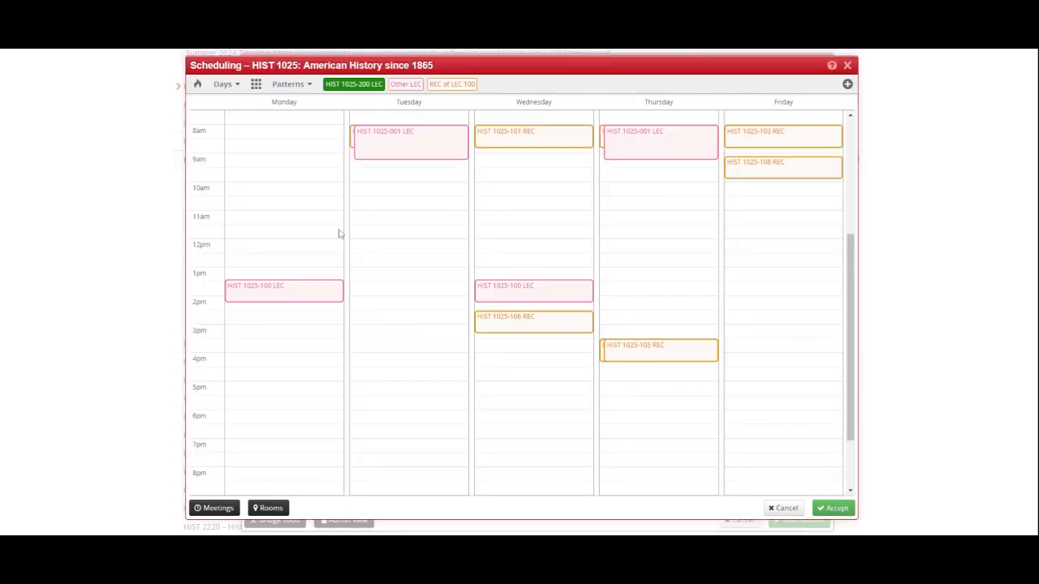
pyautogui.click(300, 196)
pyautogui.click(834, 508)
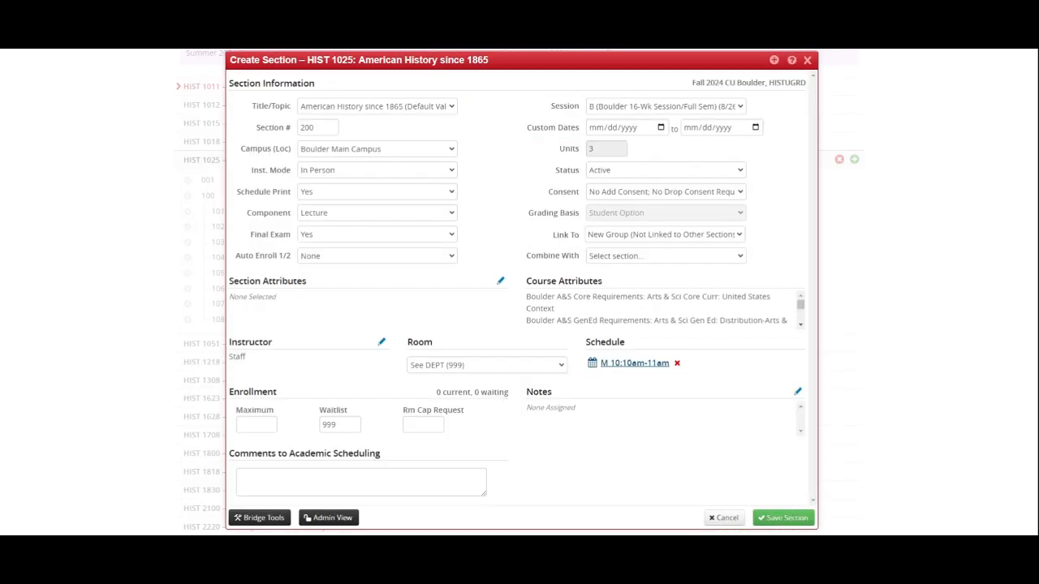
# Step: Set the maximum enrollment and room cap request to 100 and save section 200 as is
pyautogui.click(257, 425)
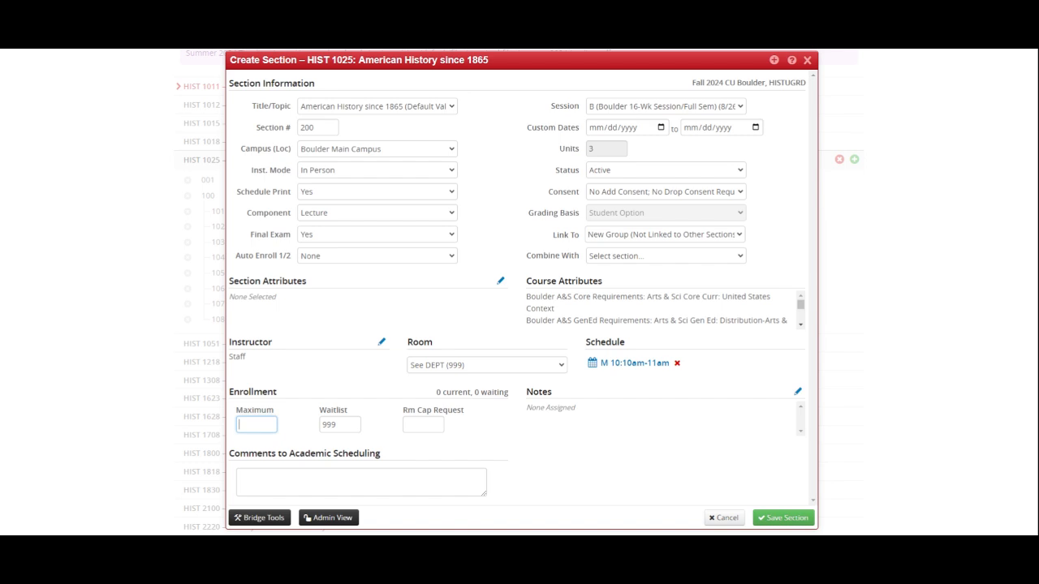
pyautogui.click(406, 425)
pyautogui.write('100')
pyautogui.click(671, 444)
pyautogui.click(782, 517)
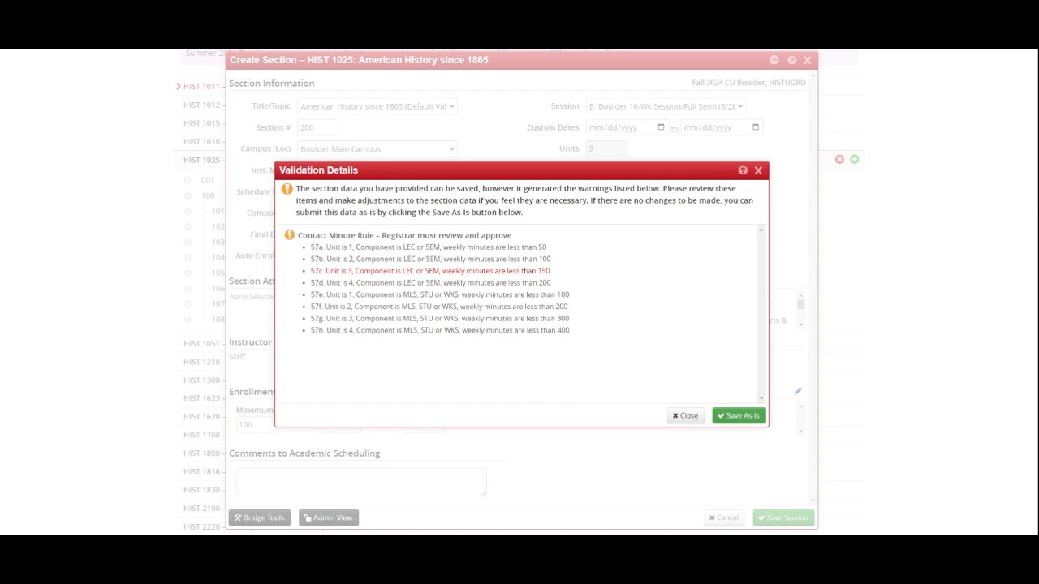
pyautogui.click(761, 418)
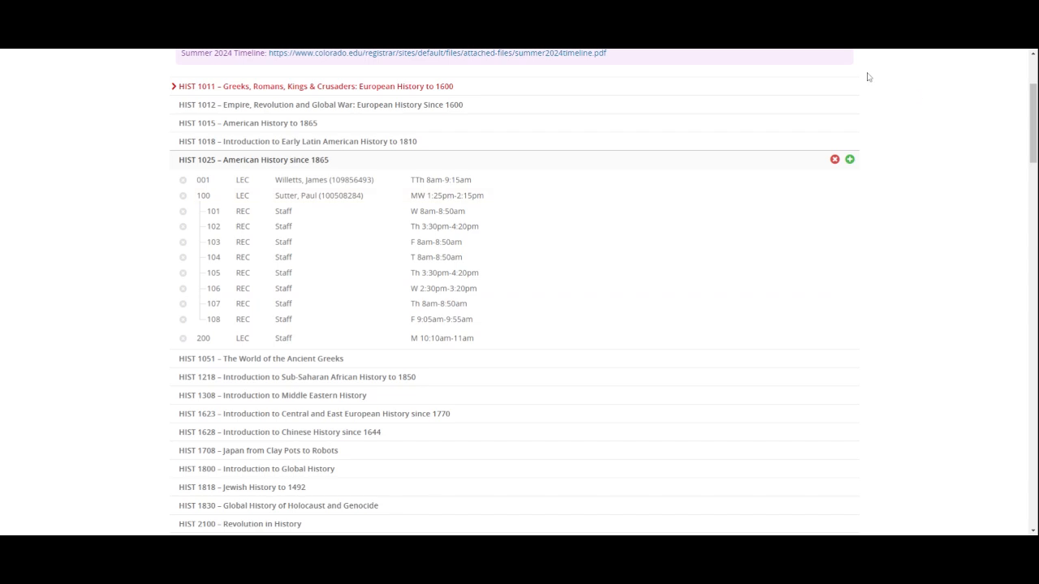
# Step: Start another HIST 1025 section numbered 201 with the Recitation component
pyautogui.click(848, 160)
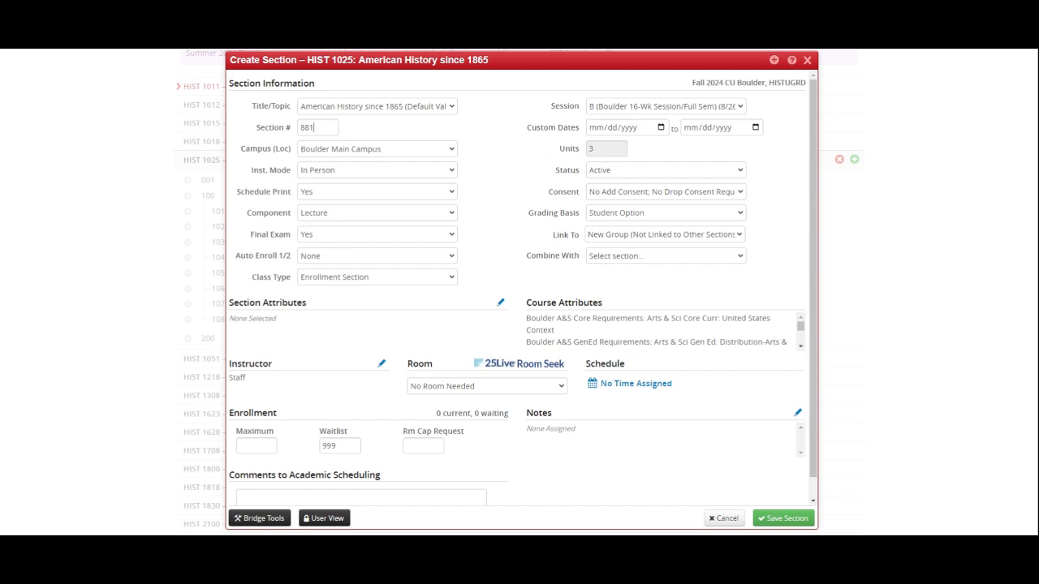
pyautogui.write('201')
pyautogui.moveTo(247, 213); pyautogui.dragTo(293, 219)
pyautogui.click(252, 216)
pyautogui.click(342, 210)
pyautogui.click(331, 241)
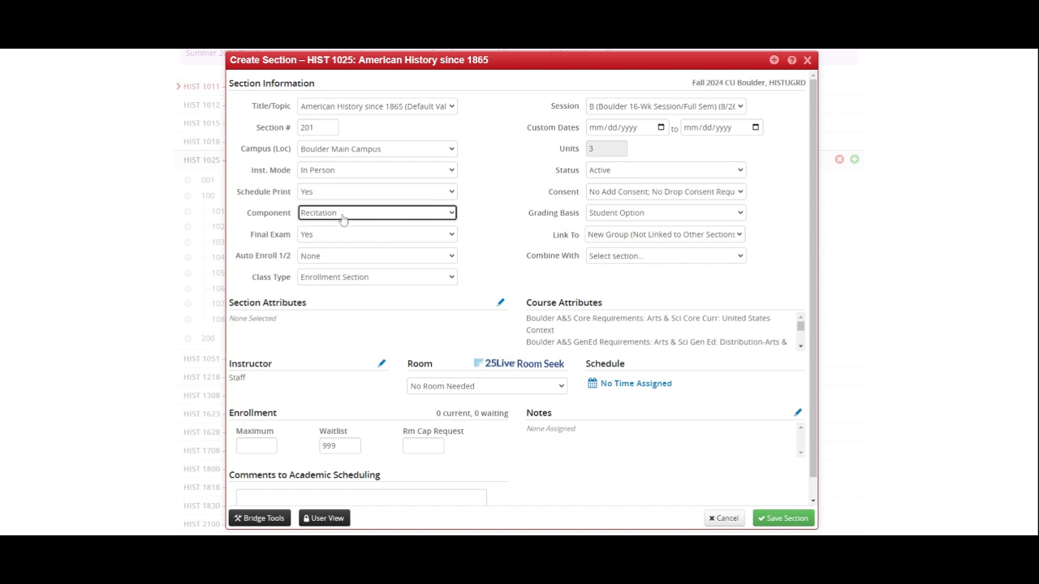
pyautogui.click(487, 220)
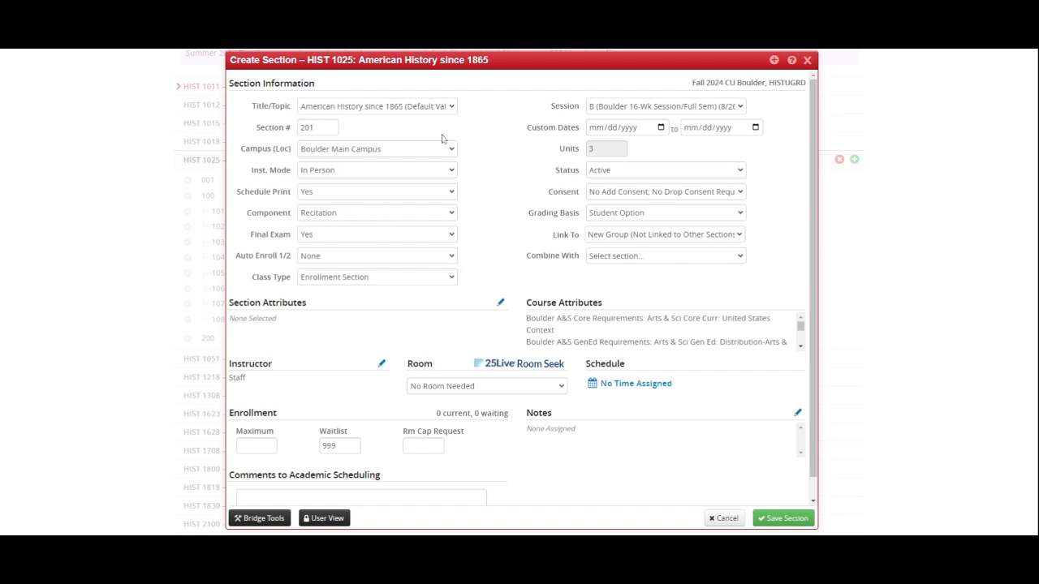
# Step: Set section 201's room to See DEPT (999) and schedule it on Tuesday from 11:15am to 12:05pm
pyautogui.click(464, 386)
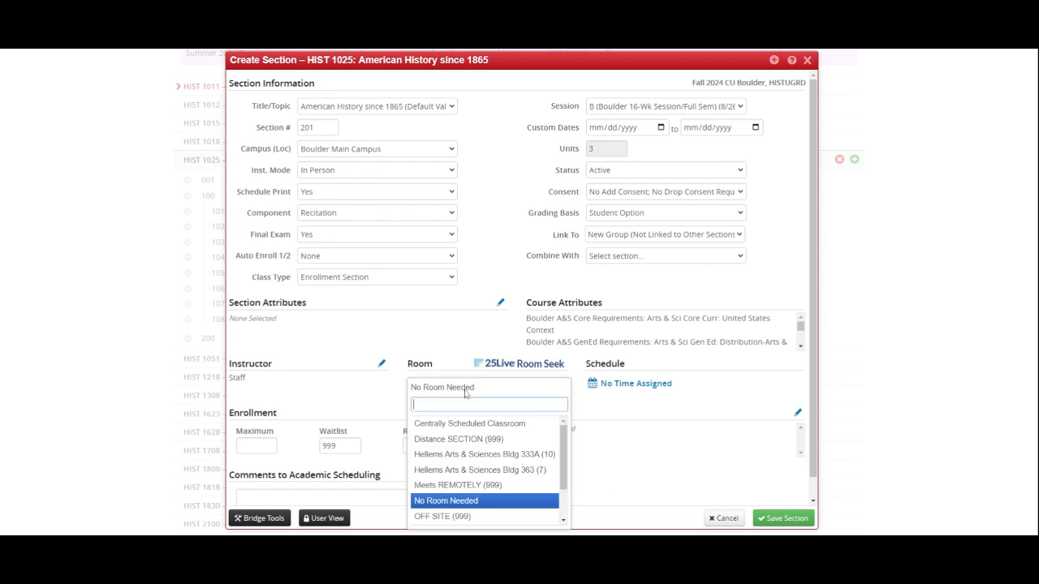
pyautogui.scroll(-2, 480, 503)
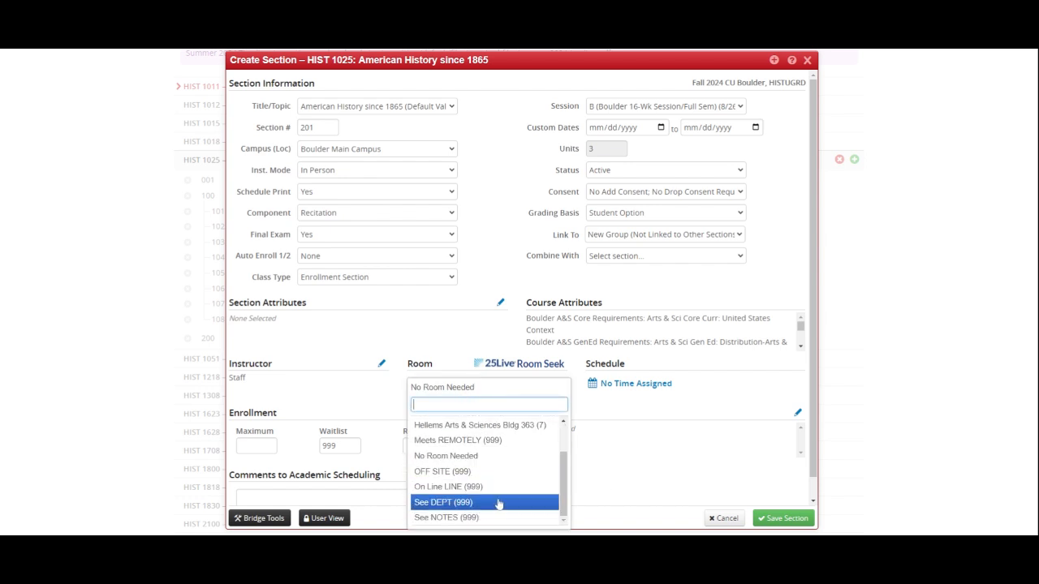
pyautogui.click(481, 505)
pyautogui.click(629, 384)
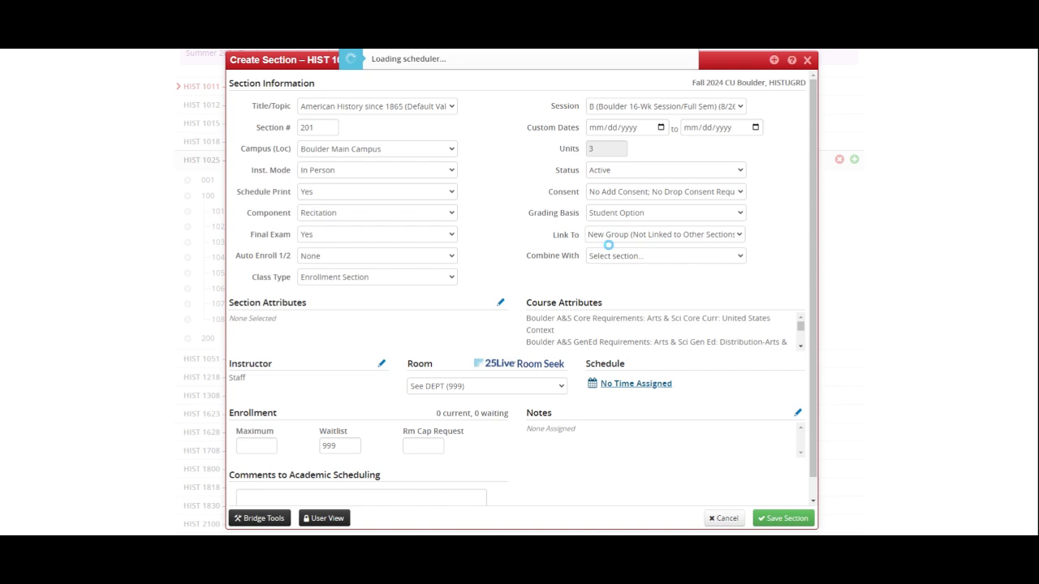
pyautogui.click(441, 244)
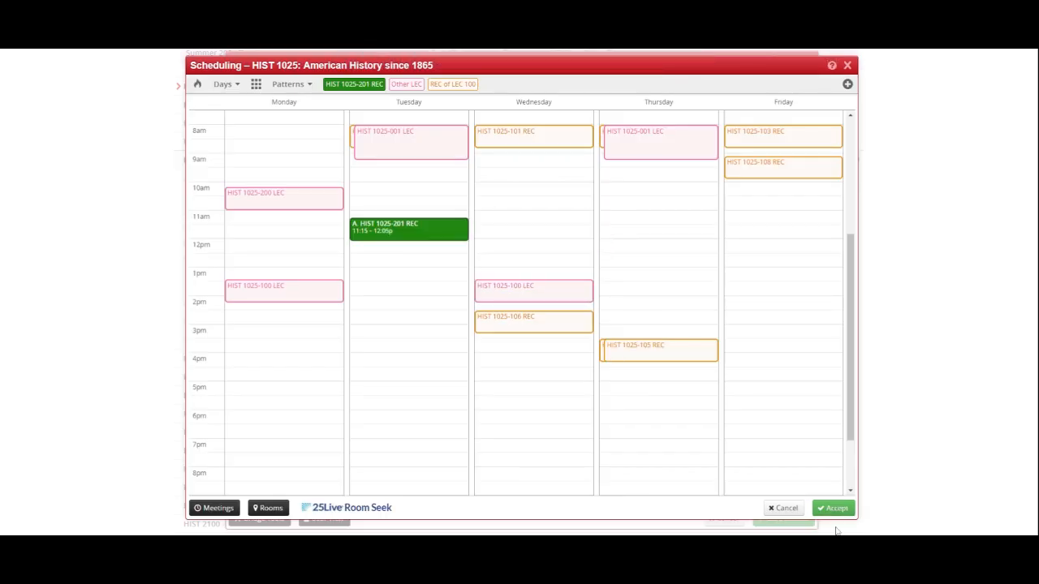
pyautogui.click(834, 508)
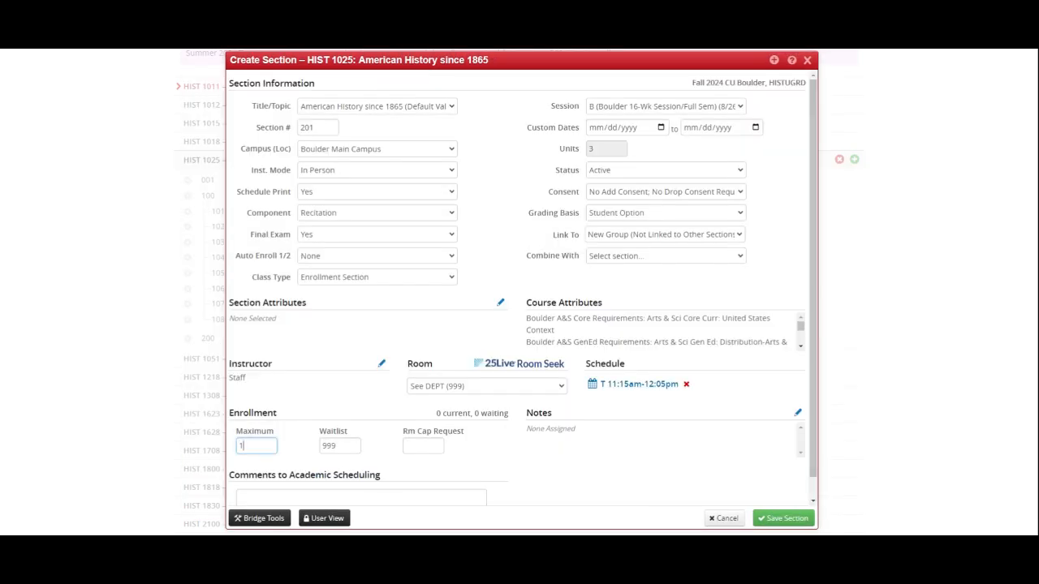
# Step: Set the maximum enrollment and room cap request of section 201 to 10
pyautogui.click(422, 446)
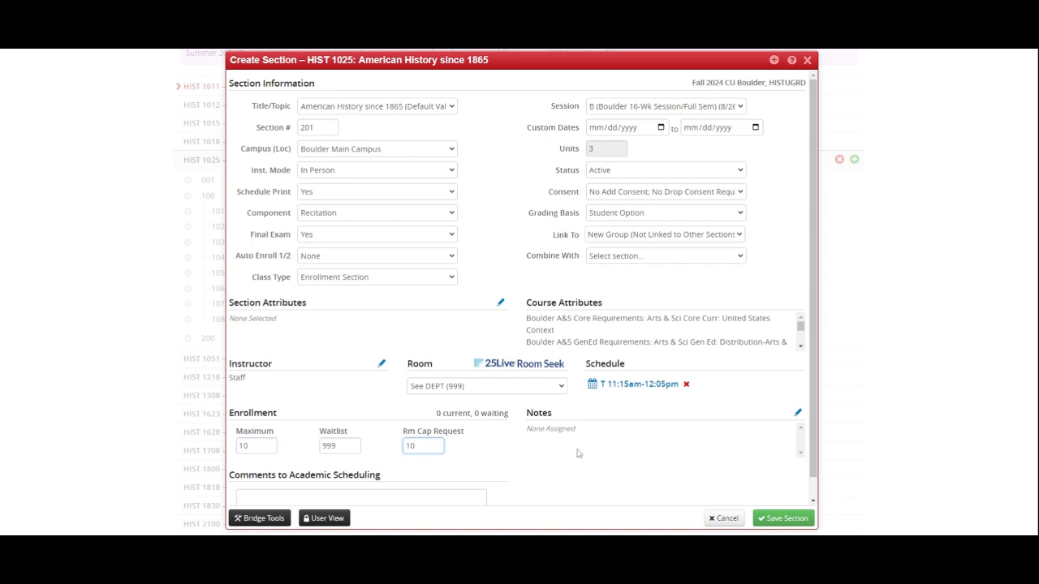
pyautogui.click(665, 449)
pyautogui.moveTo(571, 240); pyautogui.dragTo(577, 241)
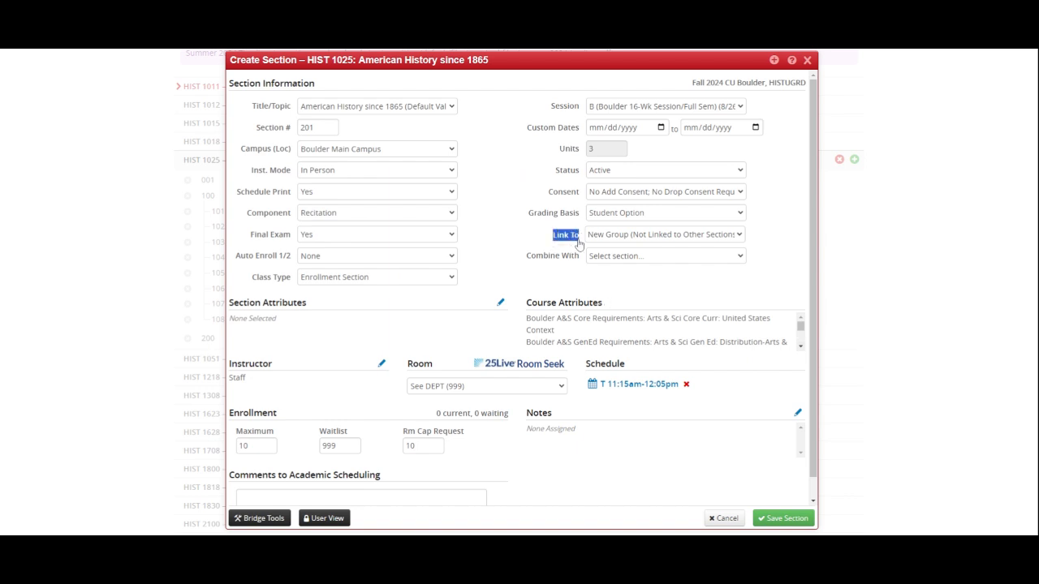
pyautogui.click(698, 250)
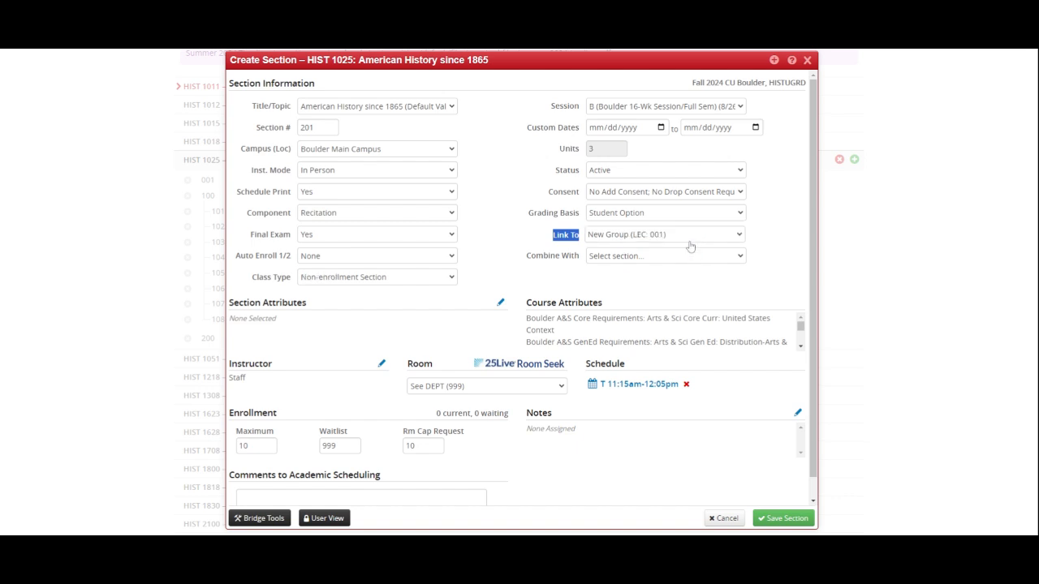
pyautogui.click(684, 245)
pyautogui.click(681, 249)
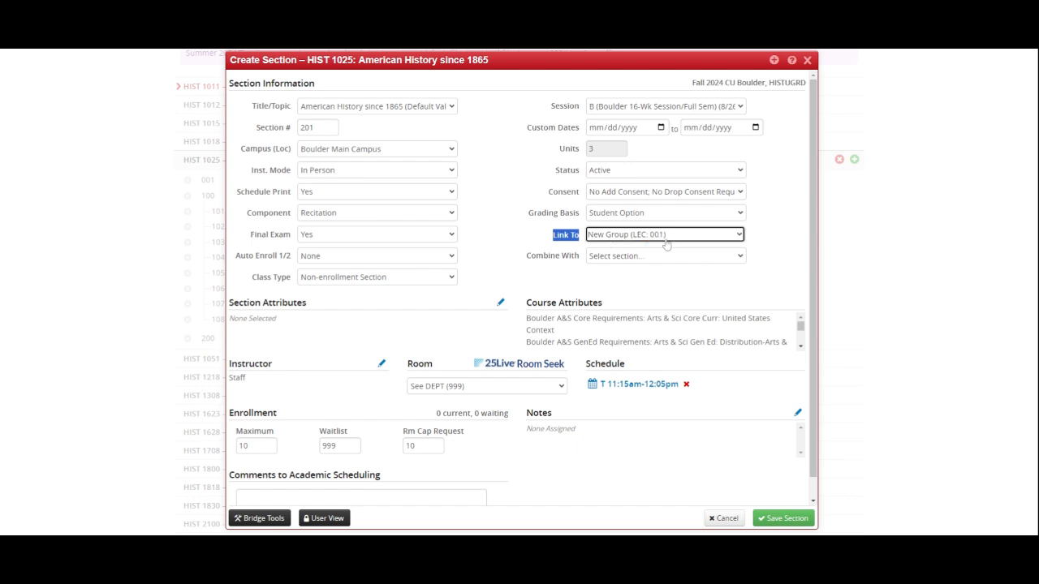
pyautogui.moveTo(499, 63); pyautogui.dragTo(564, 62)
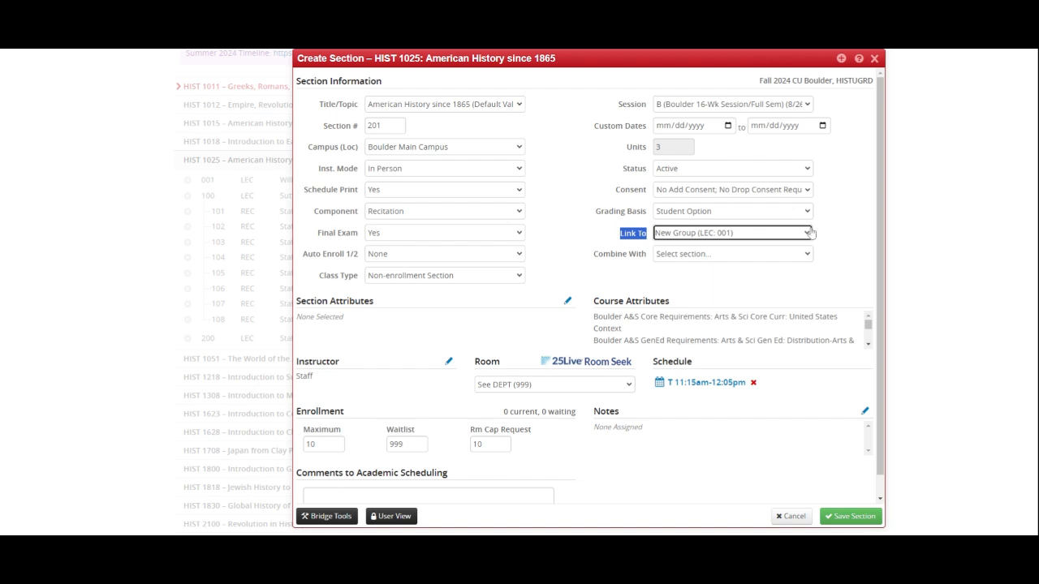
pyautogui.click(764, 243)
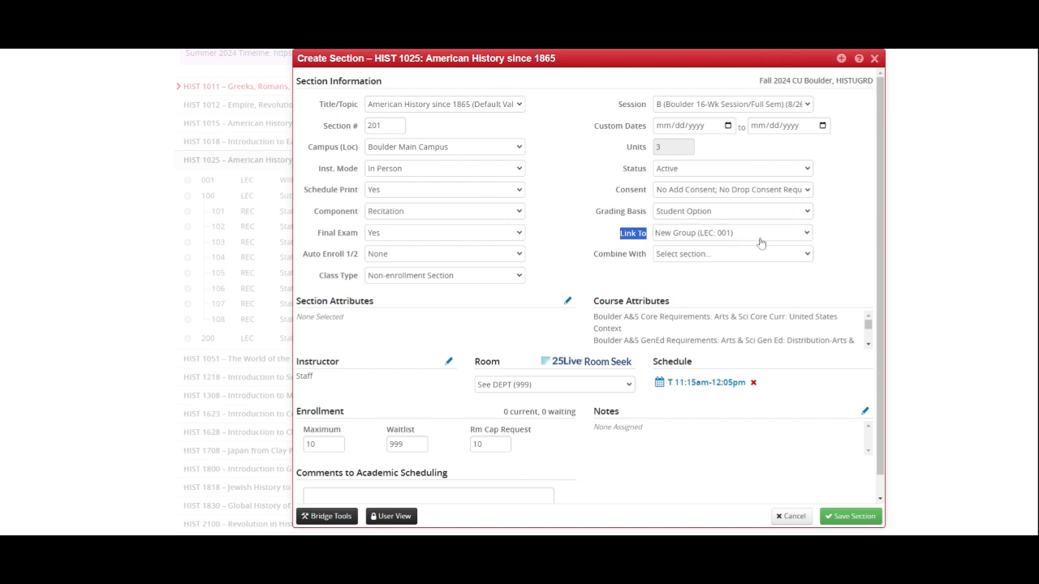
pyautogui.click(759, 272)
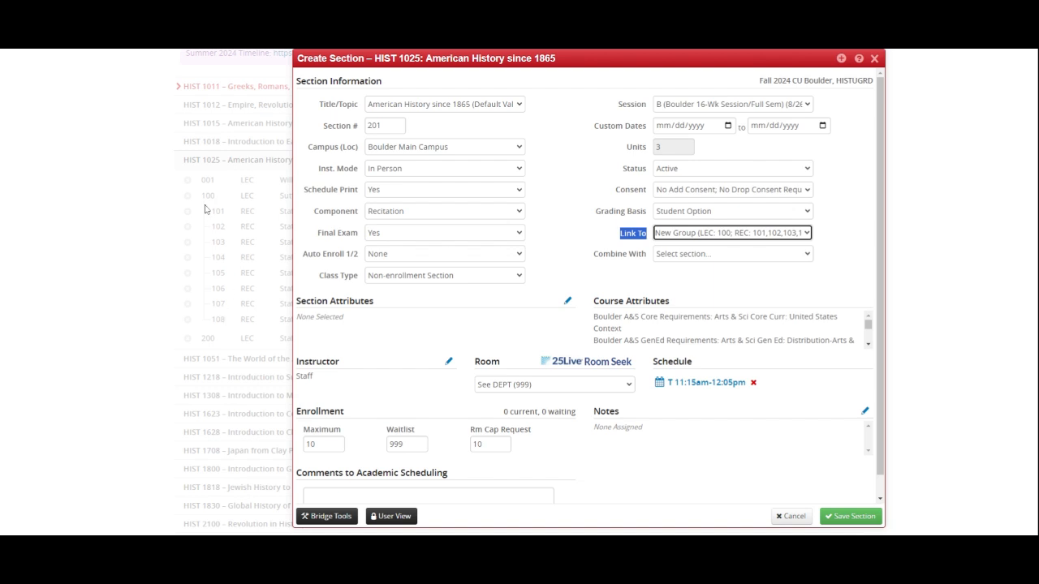
# Step: Link recitation 201 to New Group (LEC: 200) and save the section as is
pyautogui.click(712, 239)
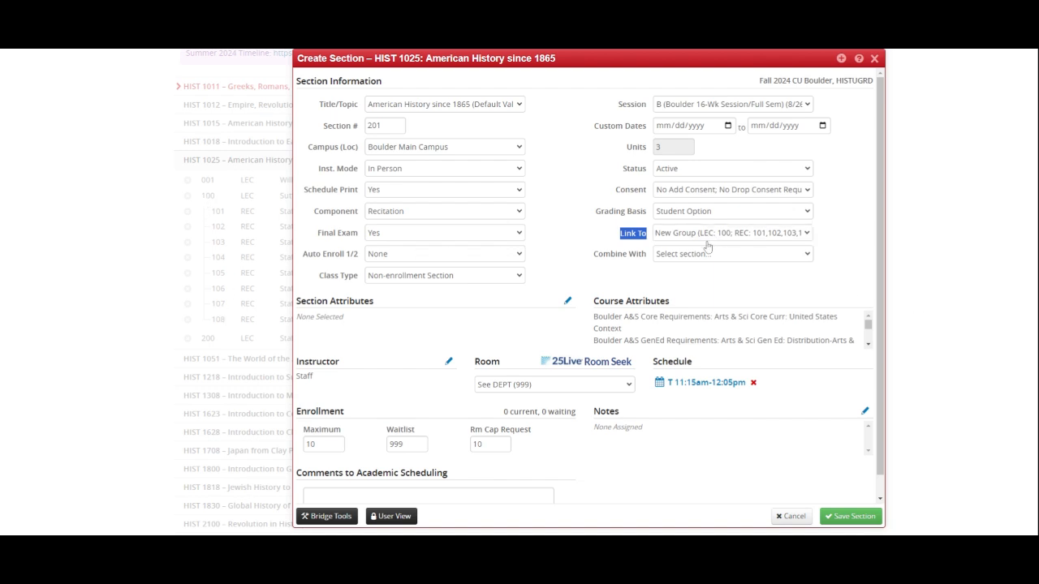
pyautogui.click(702, 280)
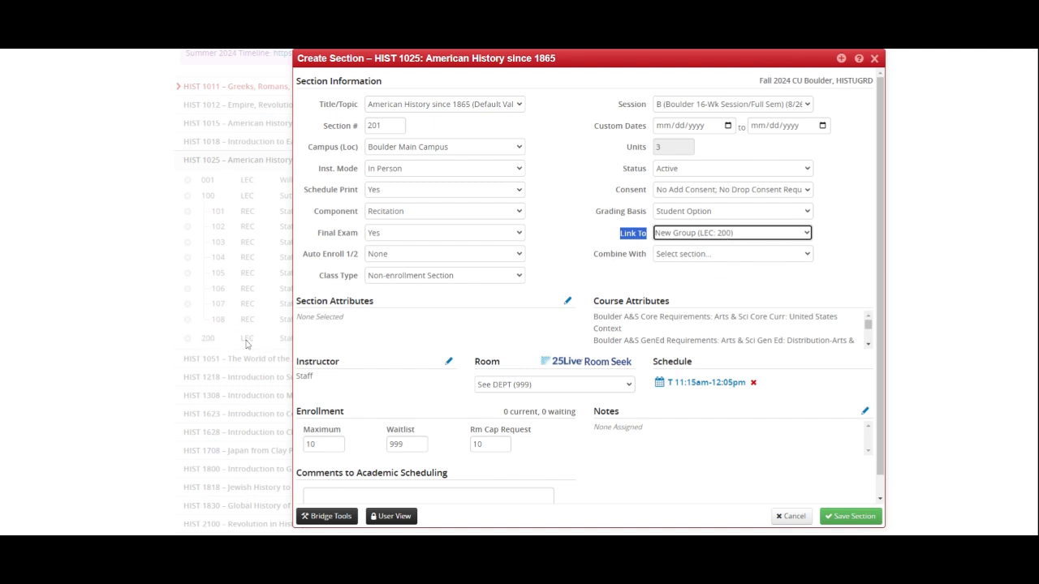
pyautogui.click(728, 296)
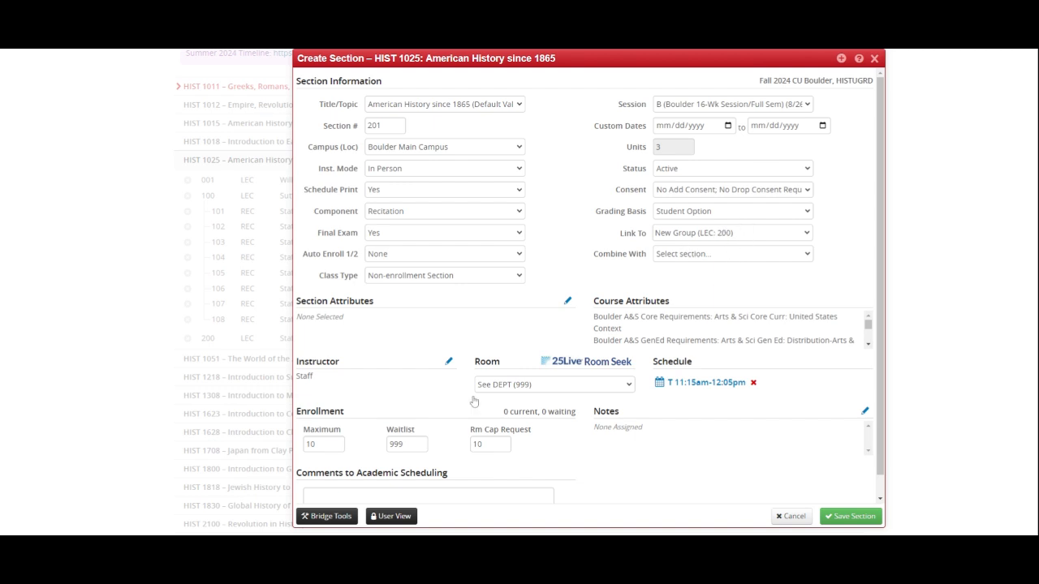
pyautogui.moveTo(582, 60); pyautogui.dragTo(555, 63)
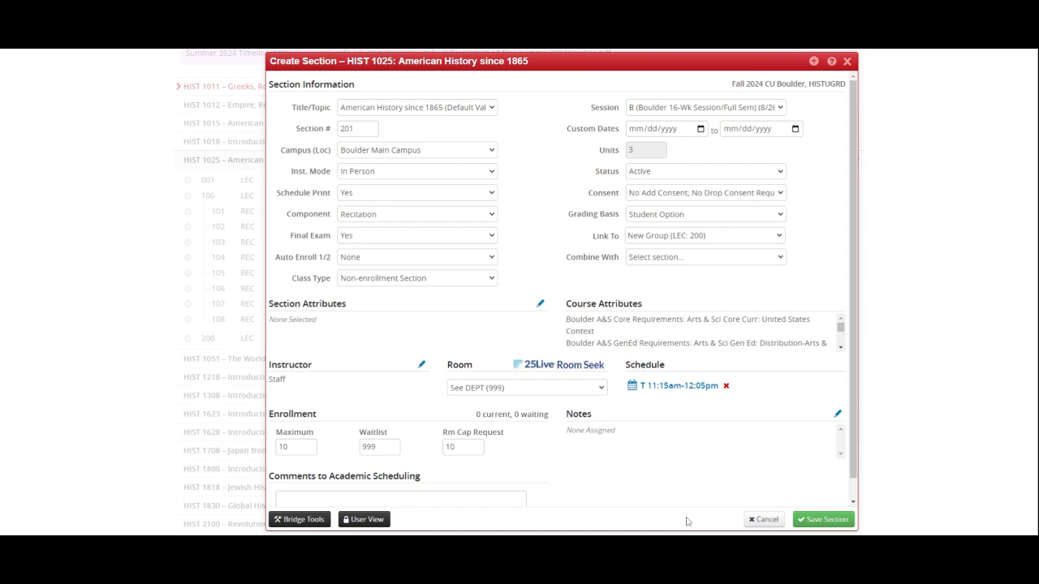
pyautogui.click(821, 520)
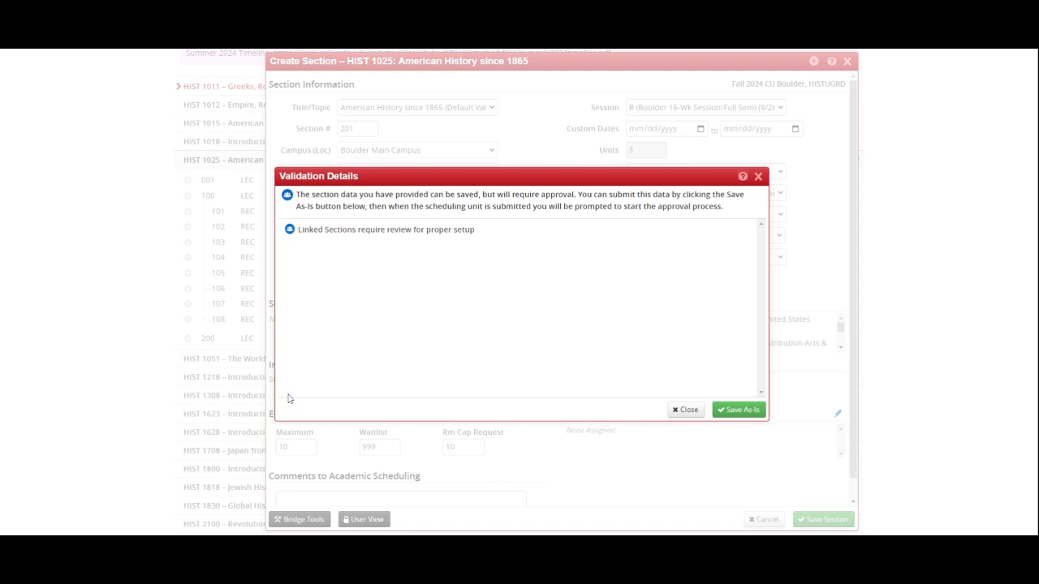
pyautogui.click(738, 409)
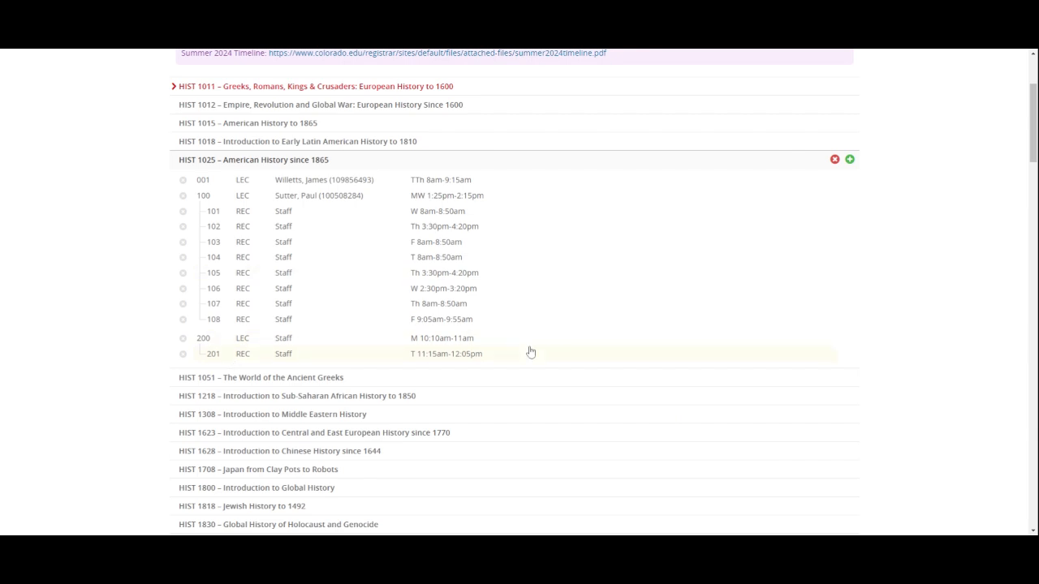
# Step: Start a further HIST 1025 section numbered 202 with the Recitation component
pyautogui.click(850, 160)
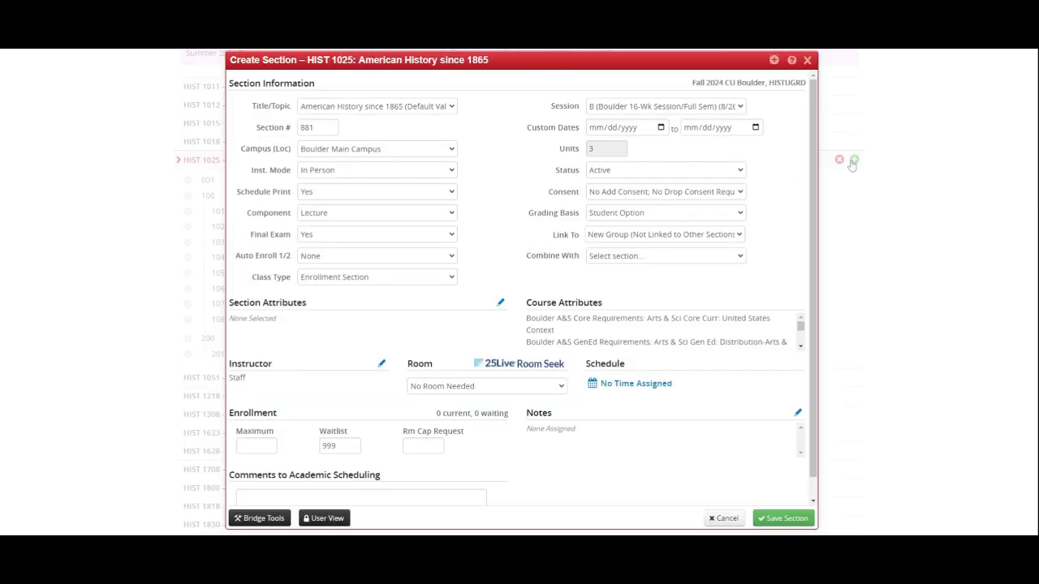
pyautogui.moveTo(313, 127); pyautogui.dragTo(291, 132)
pyautogui.write('202')
pyautogui.click(492, 182)
pyautogui.click(317, 215)
pyautogui.click(326, 242)
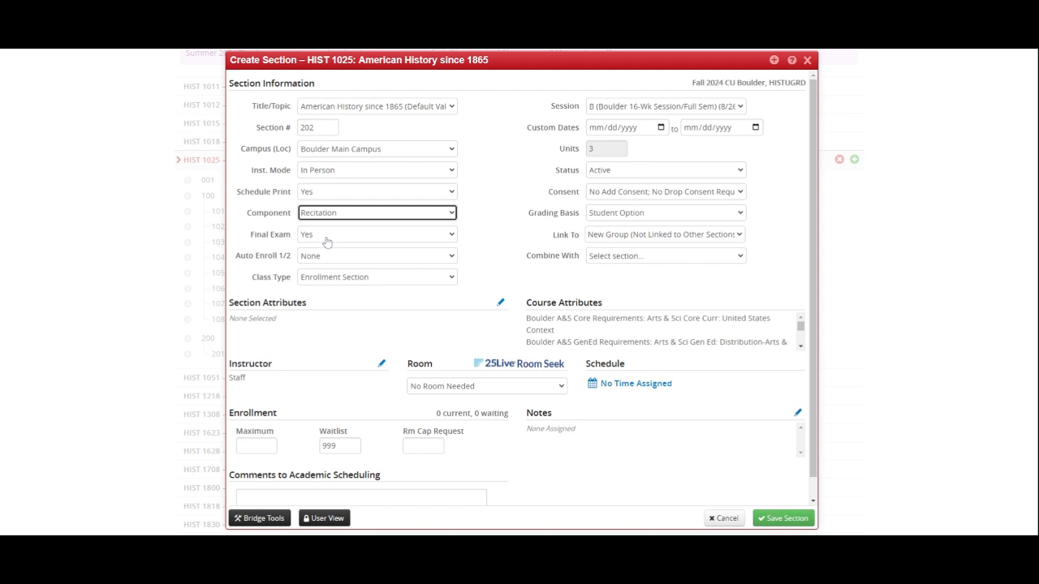
pyautogui.click(484, 247)
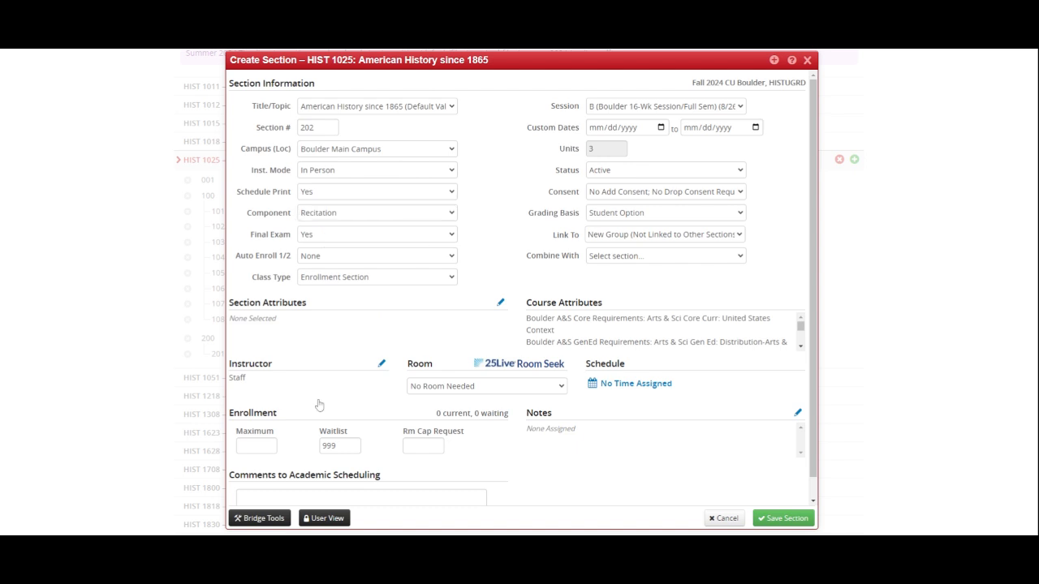
# Step: Set section 202's room to See DEPT (999) and schedule it on Wednesday from 11:15am to 12:05pm
pyautogui.click(465, 388)
pyautogui.scroll(-2, 466, 503)
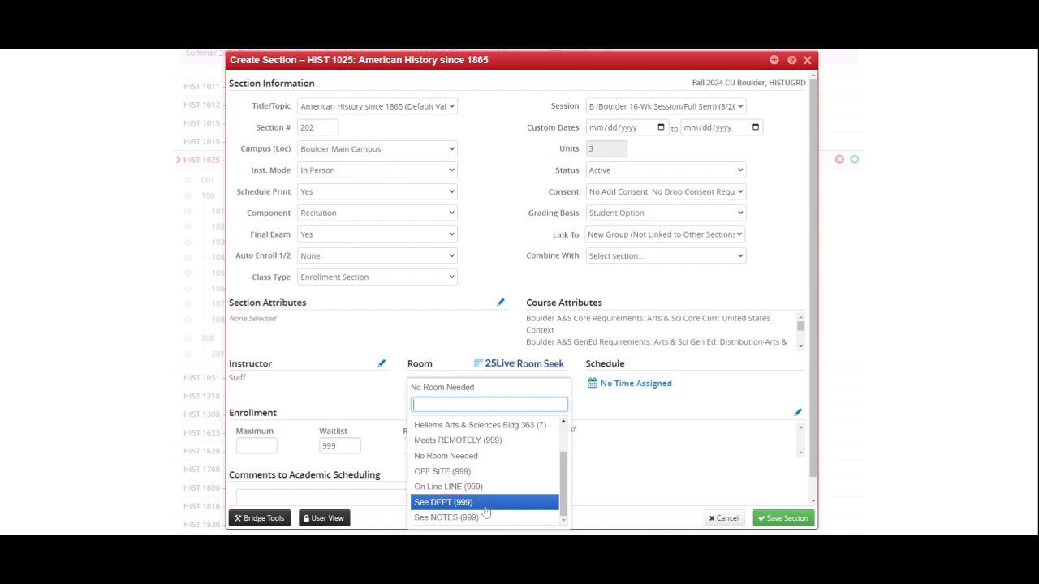
pyautogui.click(484, 505)
pyautogui.click(621, 385)
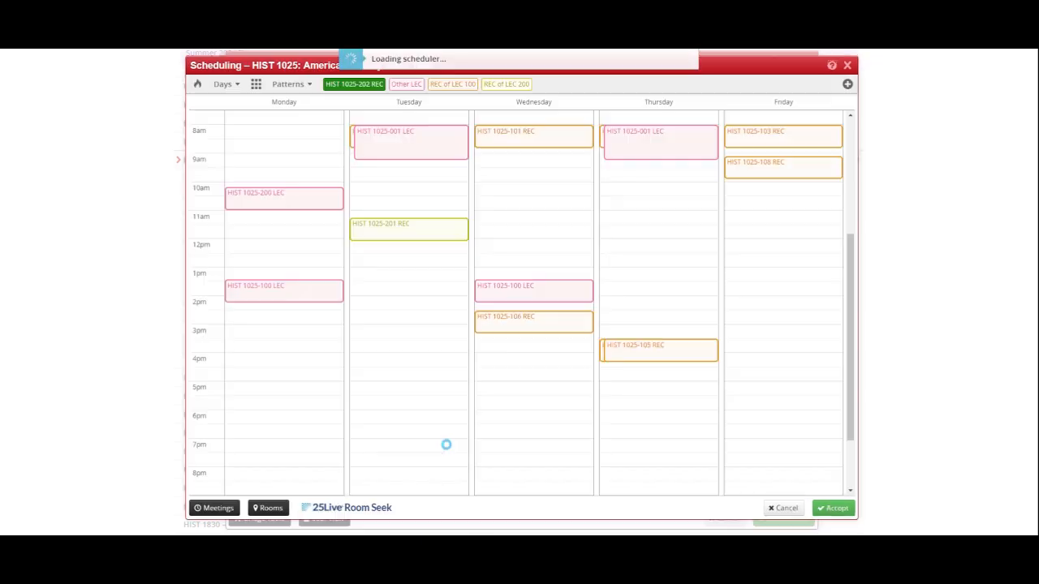
pyautogui.click(524, 226)
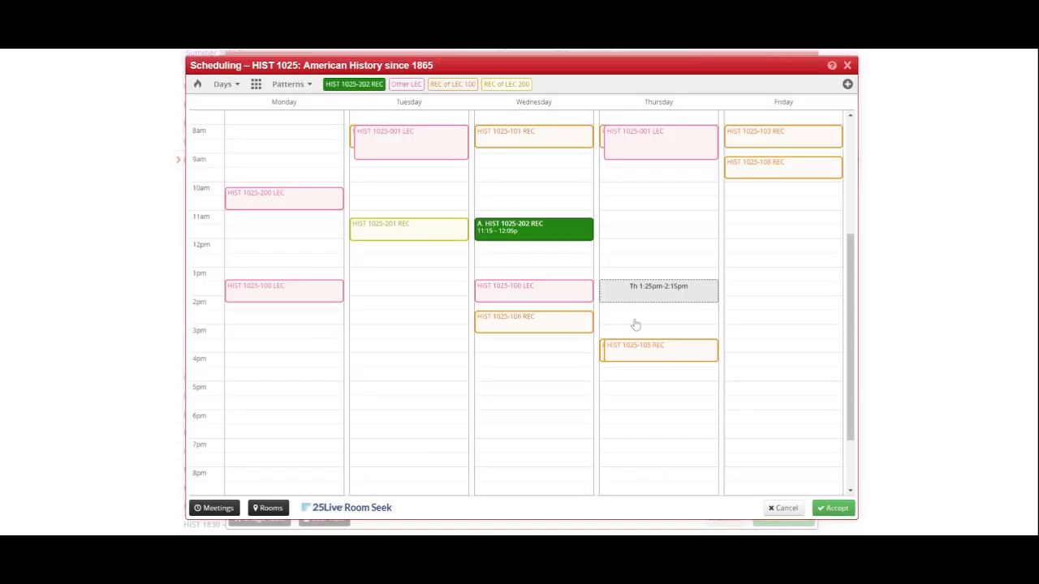
pyautogui.click(836, 508)
# Step: Set the maximum enrollment and room cap request of section 202 to 5
pyautogui.click(252, 445)
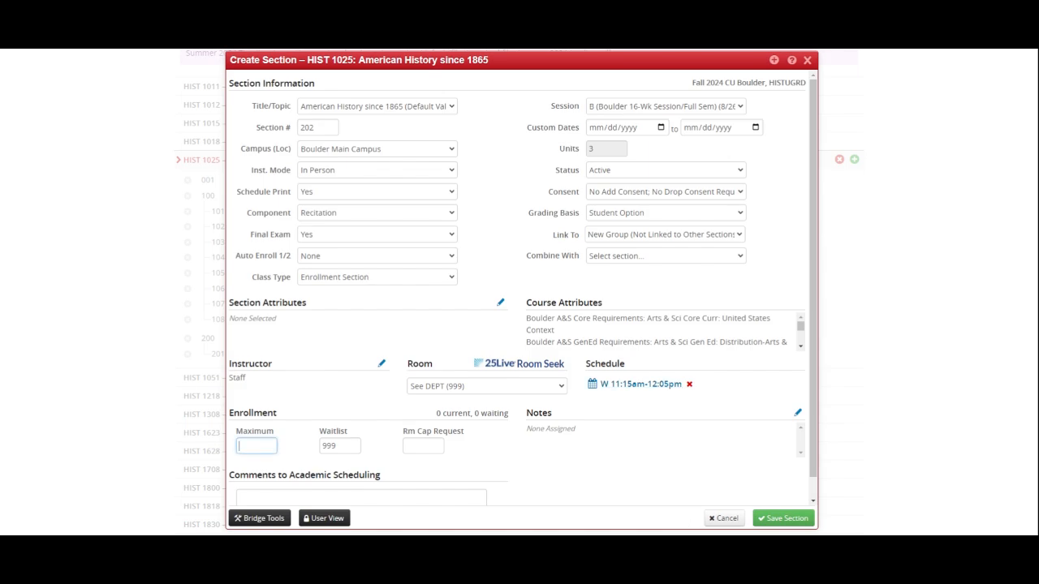
pyautogui.click(423, 446)
pyautogui.click(650, 277)
# Step: Link recitation 202 to New Group (LEC: 200; REC: 201) and save the section as is
pyautogui.click(617, 234)
pyautogui.click(692, 274)
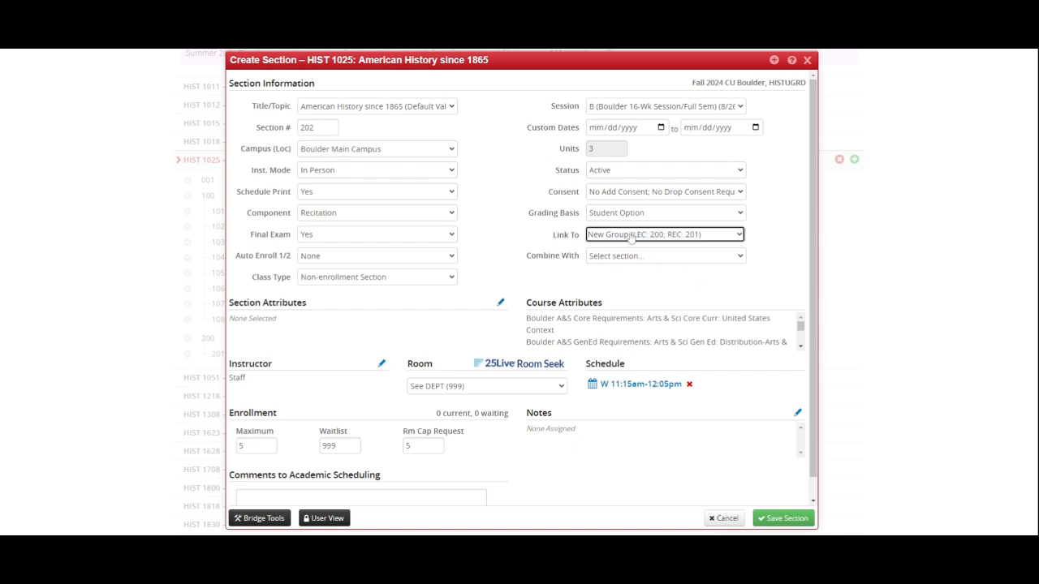
pyautogui.click(781, 520)
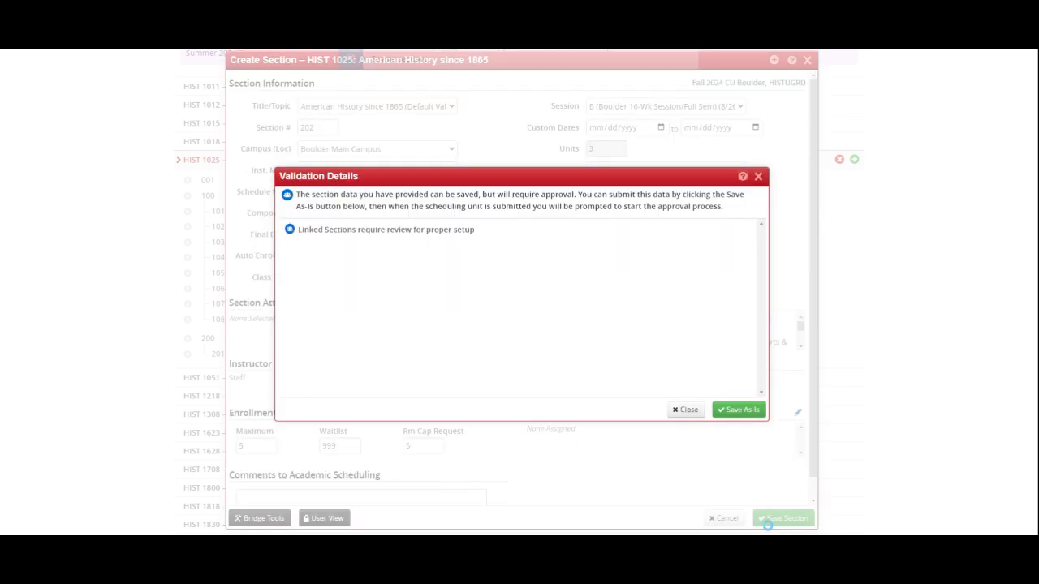
pyautogui.click(738, 411)
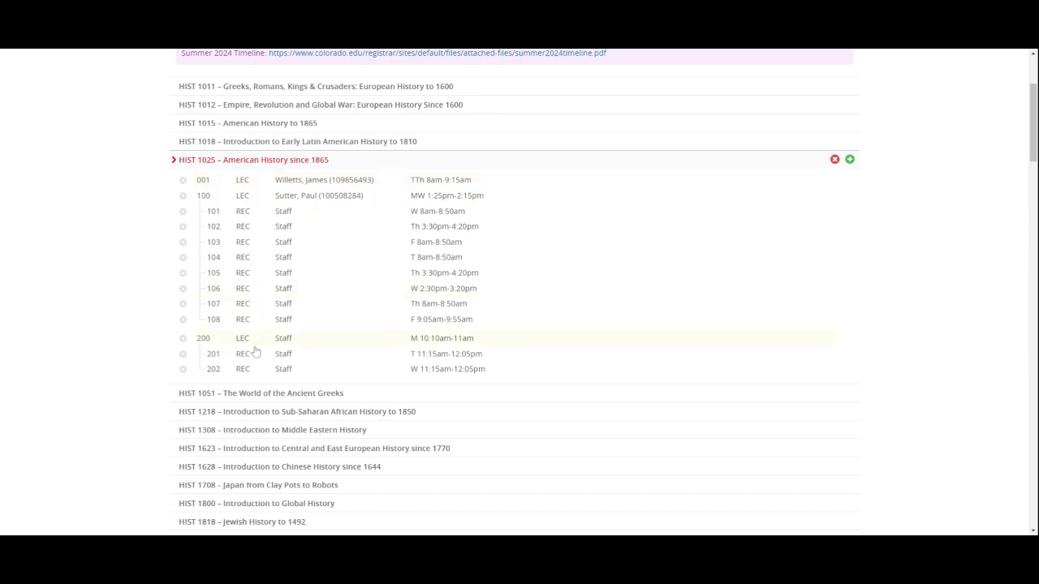
# Step: Start another HIST 1025 section with the Recitation component and number it 002
pyautogui.click(850, 160)
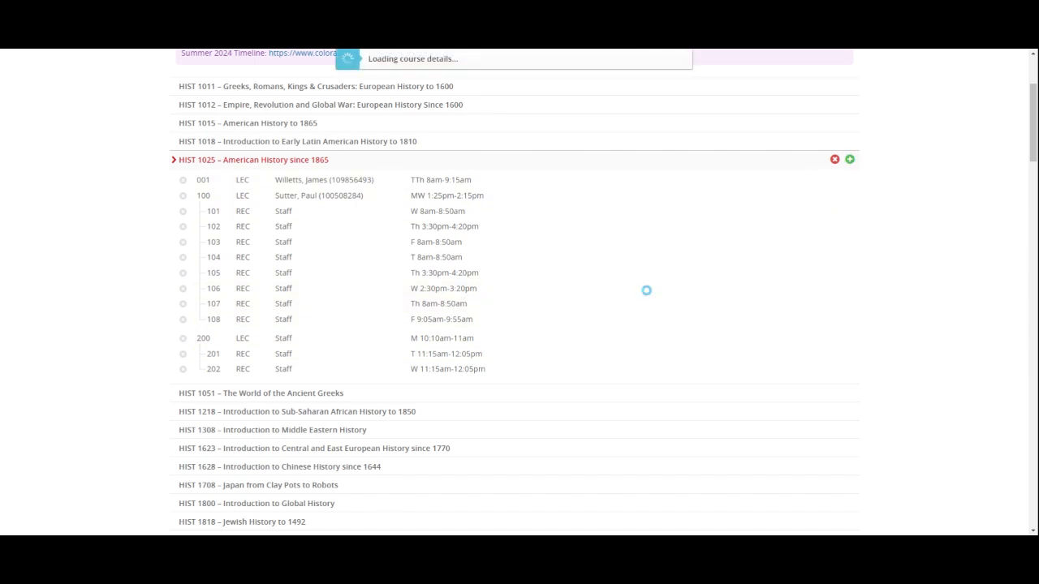
pyautogui.click(345, 217)
pyautogui.click(343, 237)
pyautogui.doubleClick(323, 128)
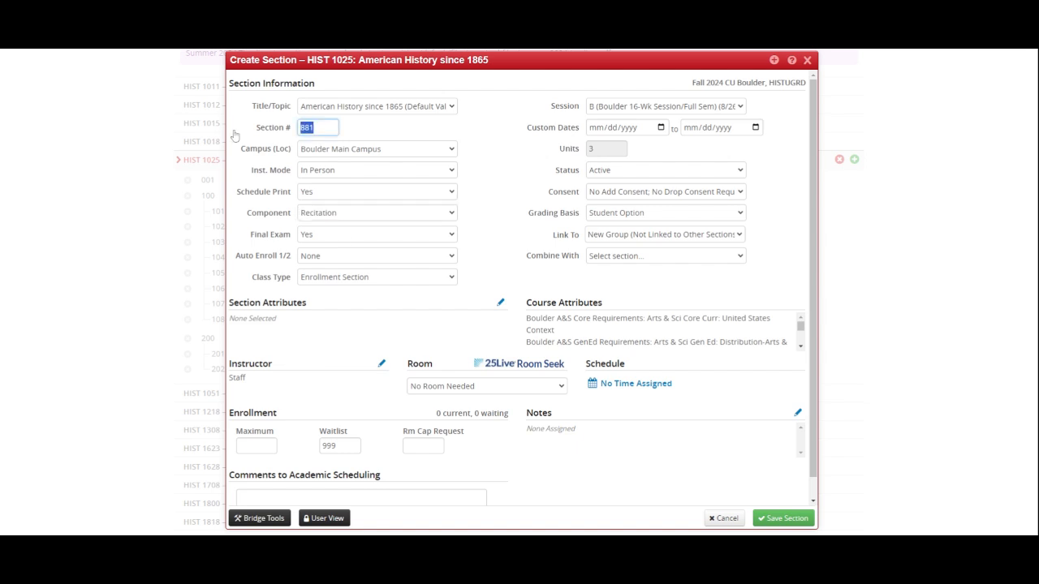
pyautogui.write('002')
pyautogui.click(470, 183)
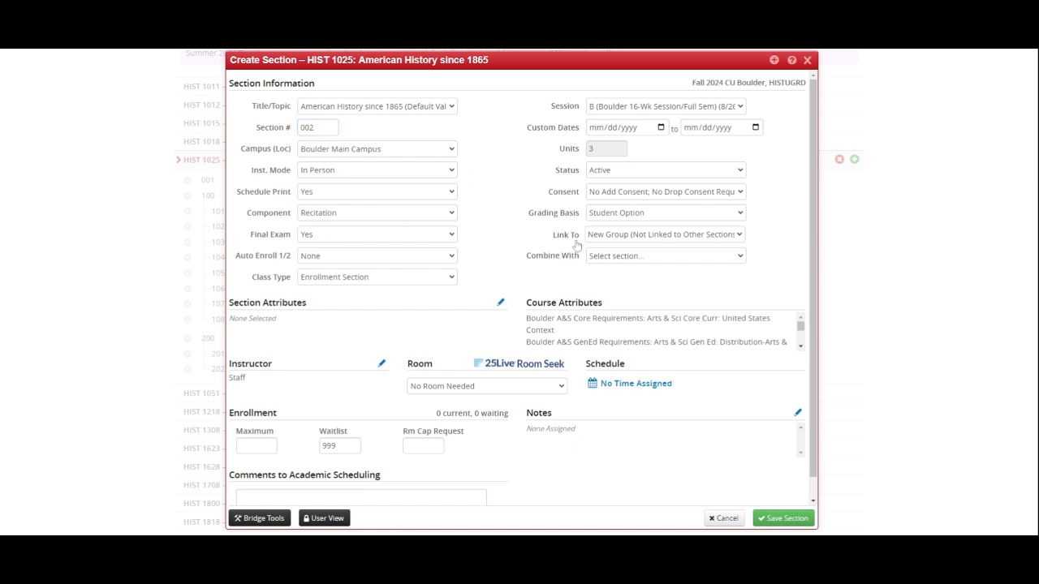
# Step: Set the maximum enrollment and room cap request of section 002 to 5 and save it without linking it to a lecture
pyautogui.click(779, 519)
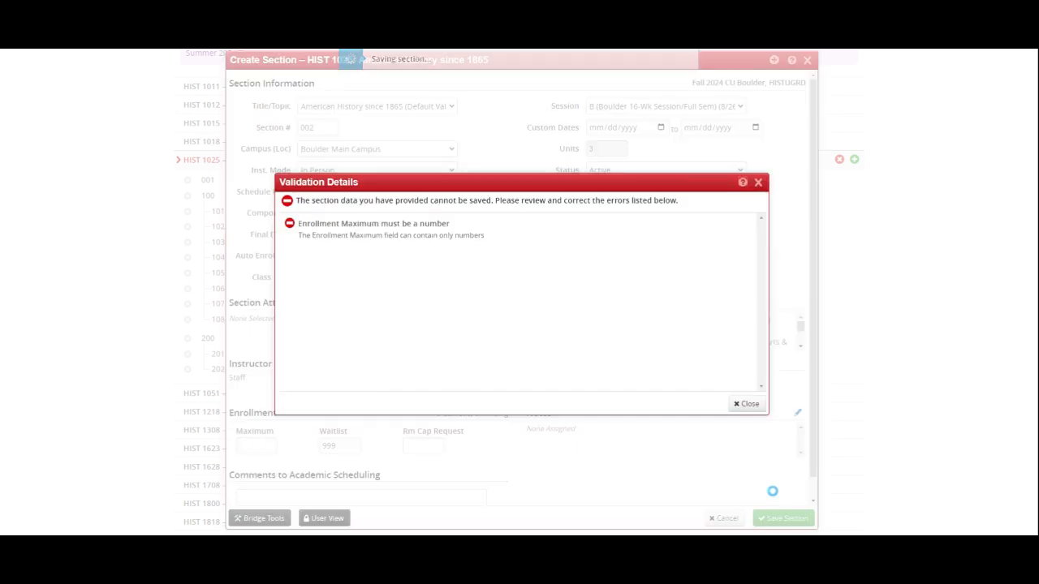
pyautogui.click(742, 404)
pyautogui.click(252, 442)
pyautogui.click(423, 446)
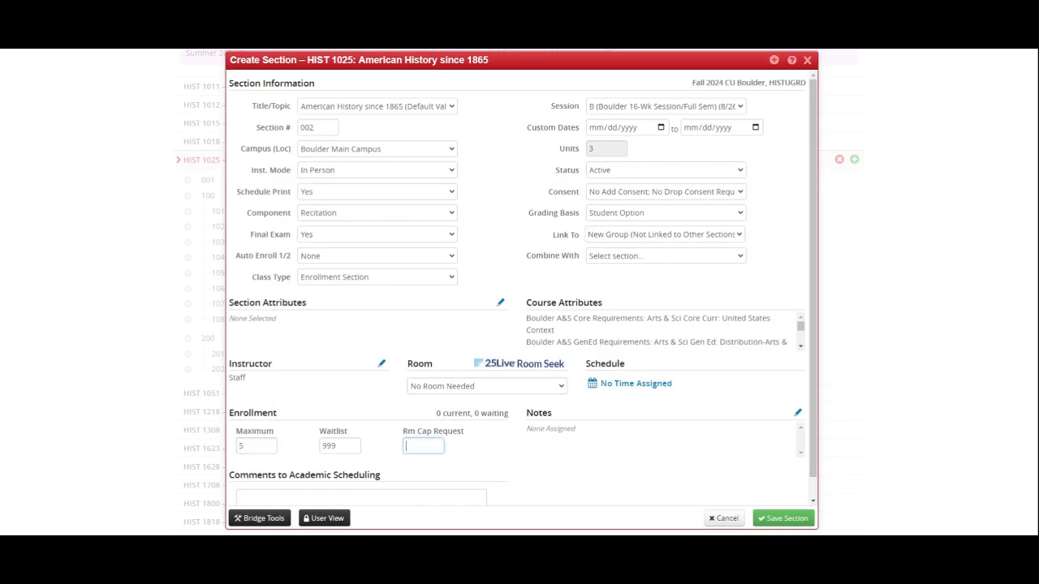
pyautogui.write('5')
pyautogui.click(783, 522)
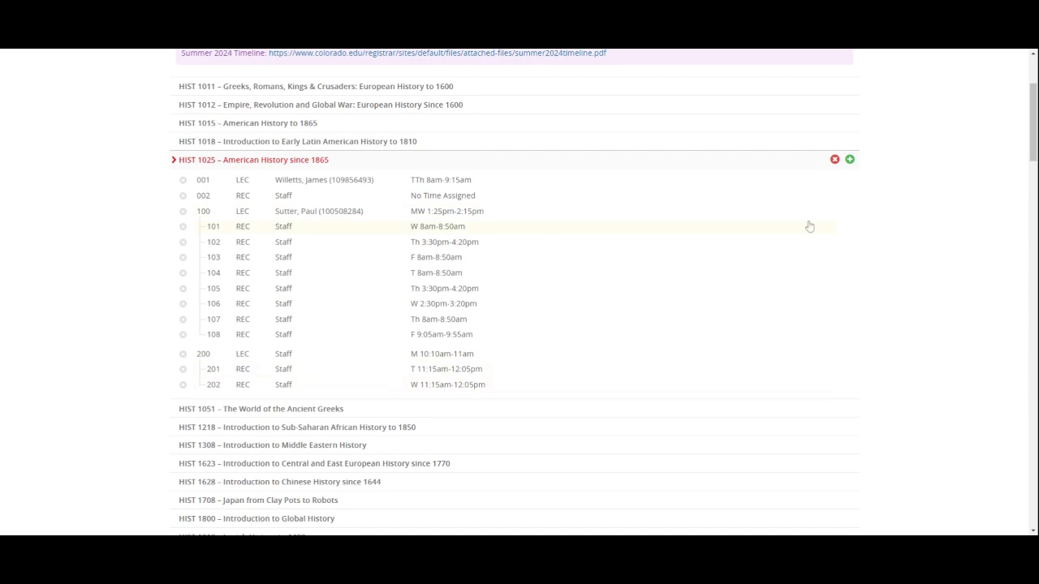
# Step: Delete the unlinked recitation section 002 from HIST 1025
pyautogui.click(850, 160)
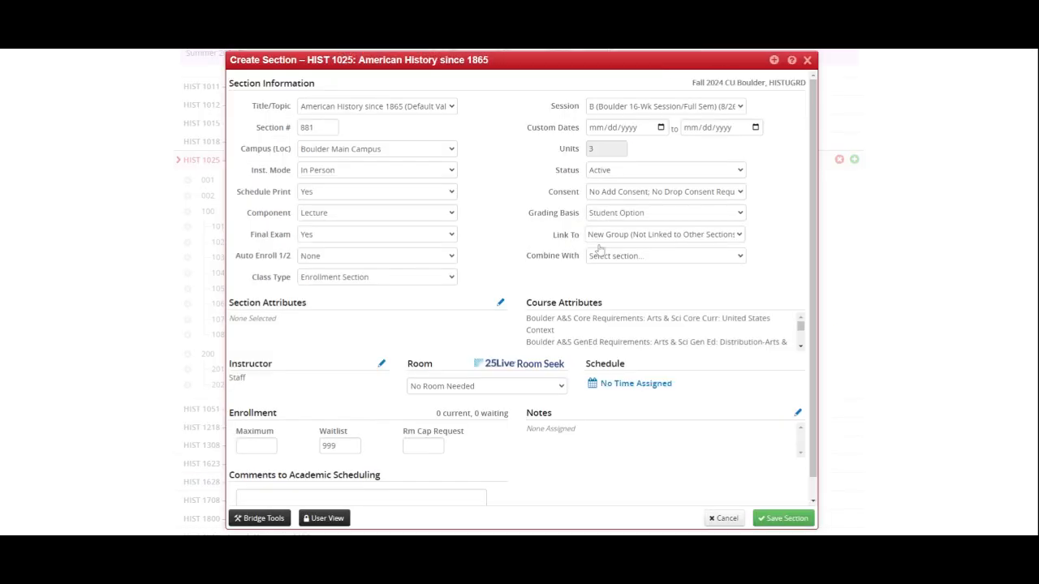
pyautogui.click(808, 60)
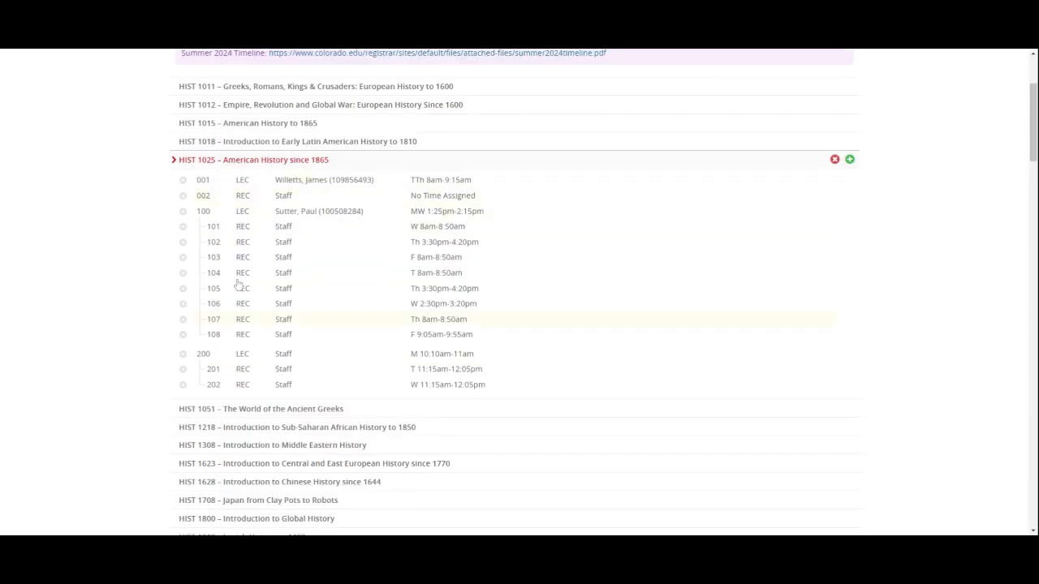
pyautogui.click(183, 197)
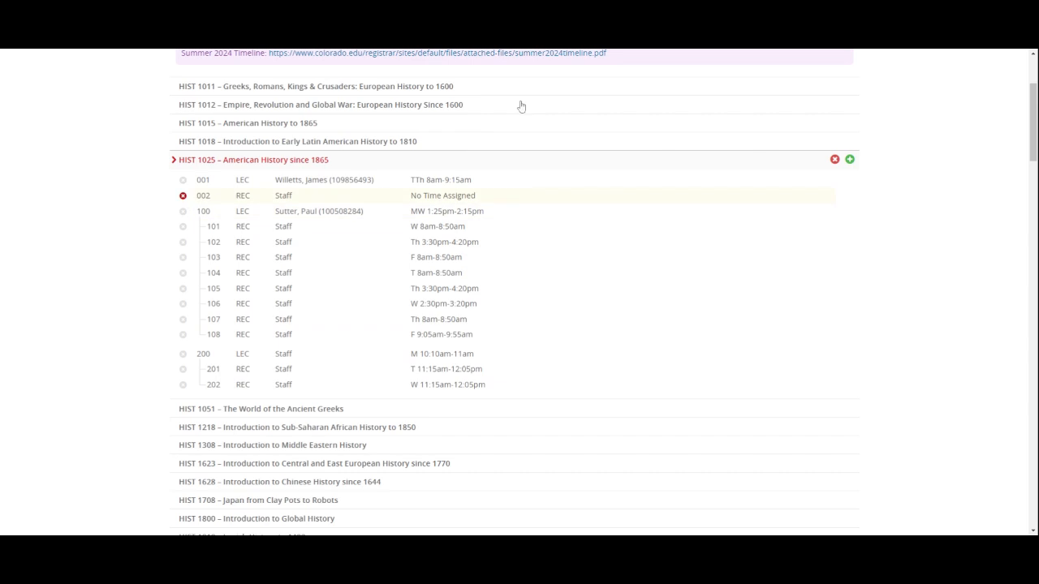